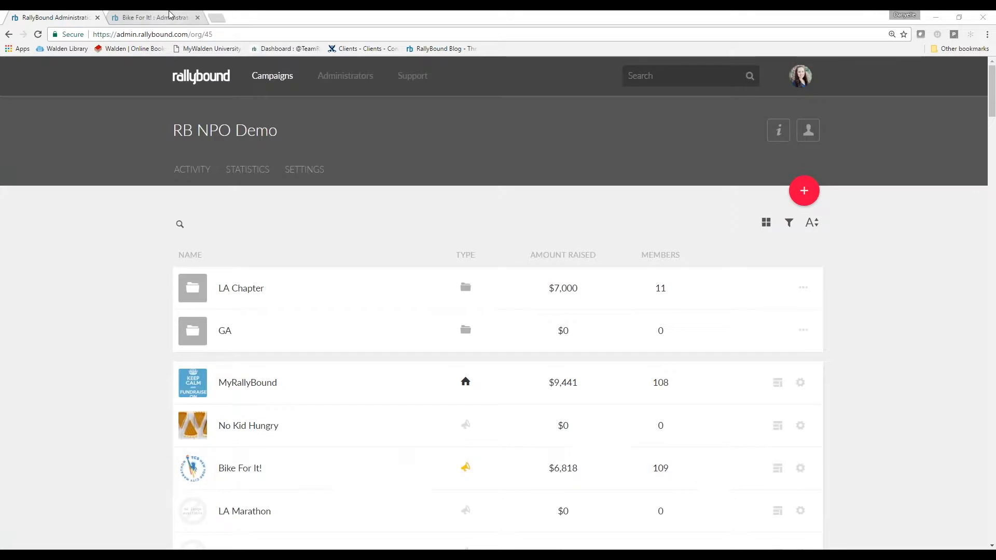
# Review the Bike For It! campaign's settings, from the general info through the email and various options
pyautogui.click(149, 20)
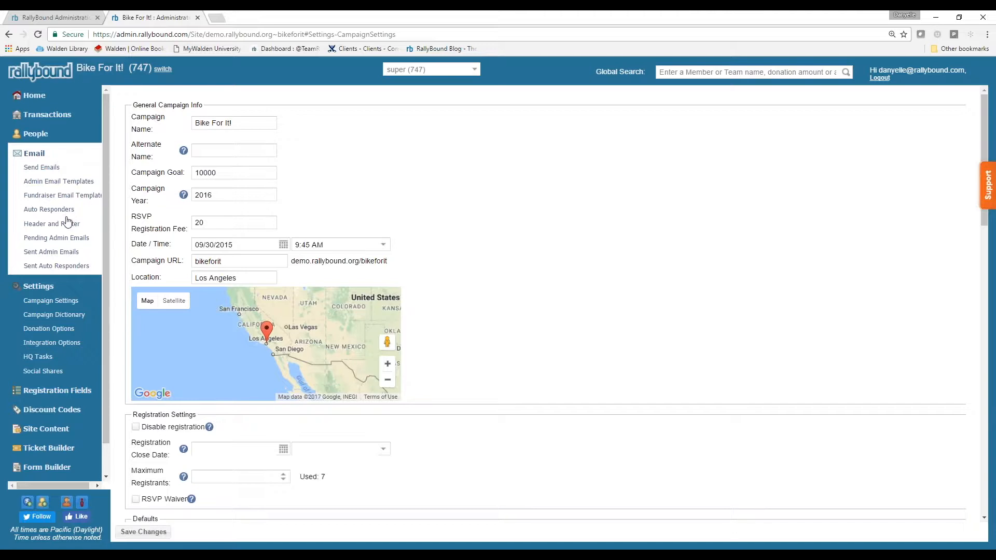
pyautogui.click(73, 306)
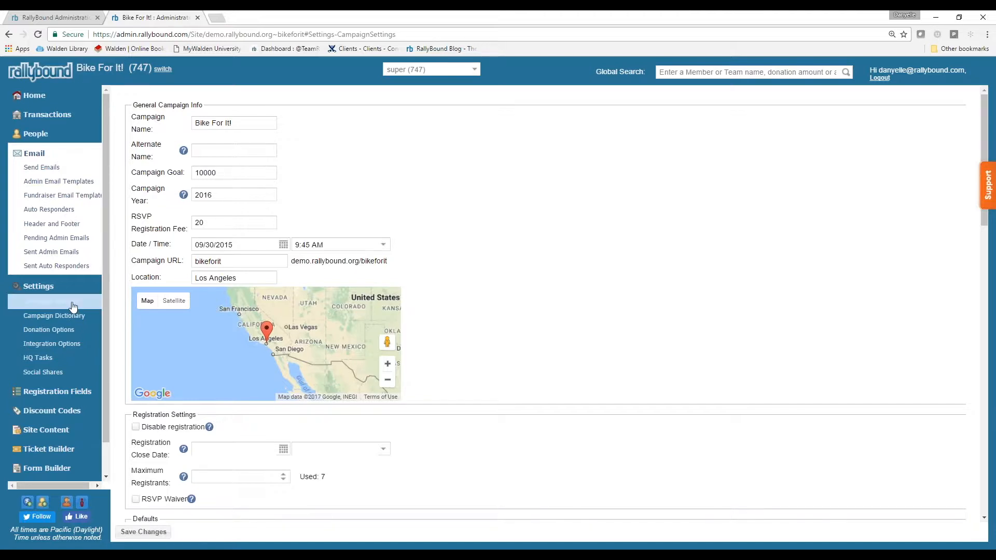
pyautogui.scroll(-10, 516, 218)
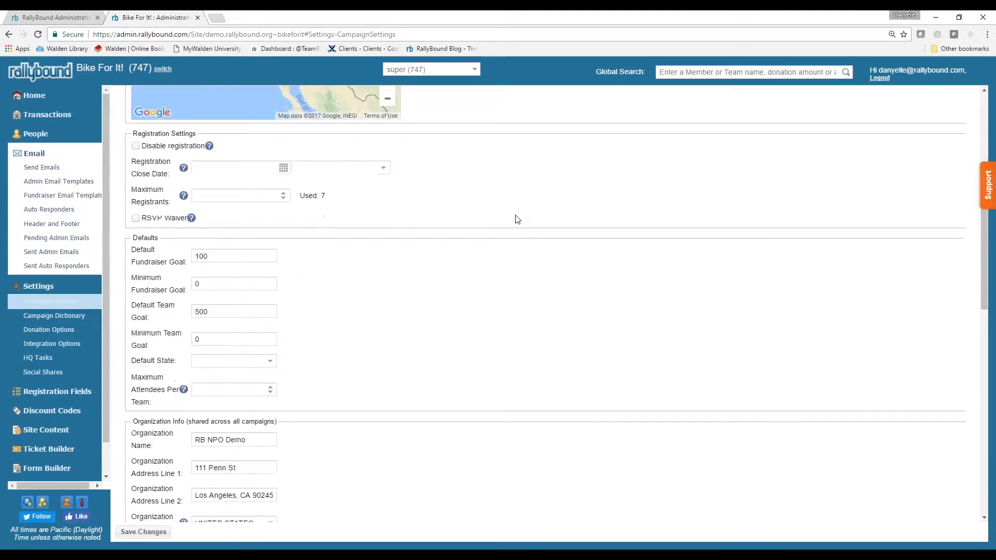
pyautogui.scroll(-3, 517, 219)
pyautogui.scroll(-5, 517, 217)
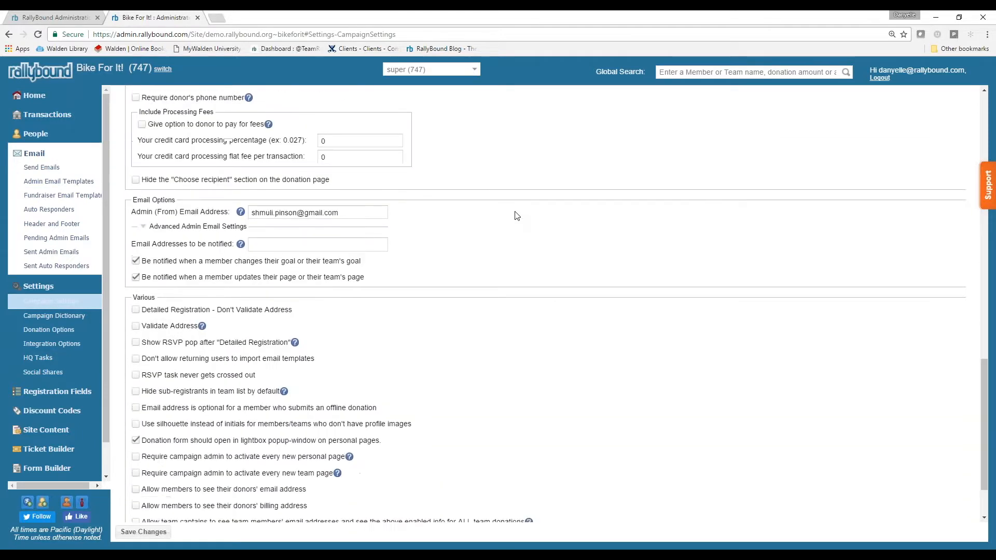
pyautogui.scroll(15, 518, 216)
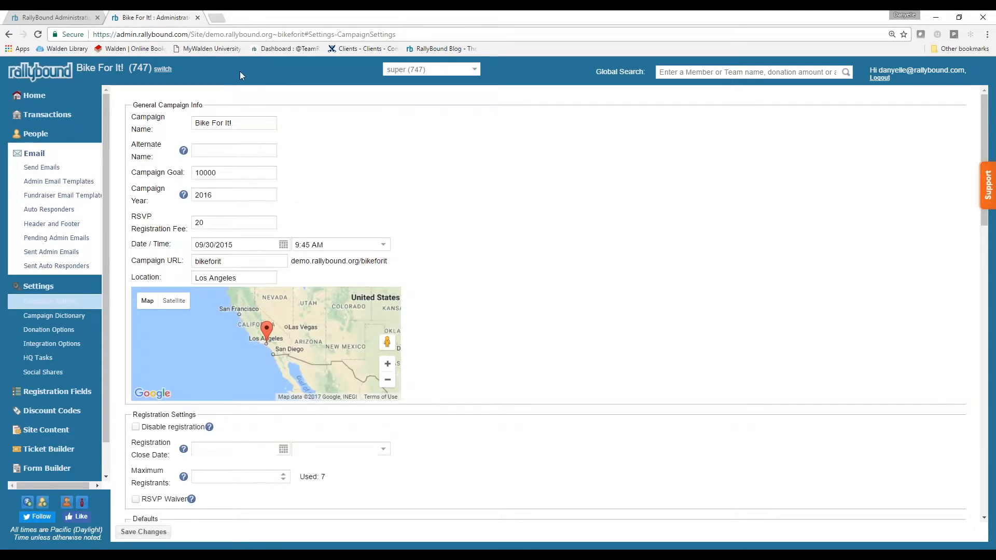
# Open the Bike For It! campaign from the RB NPO Demo campaign list and start replicating it
pyautogui.click(49, 17)
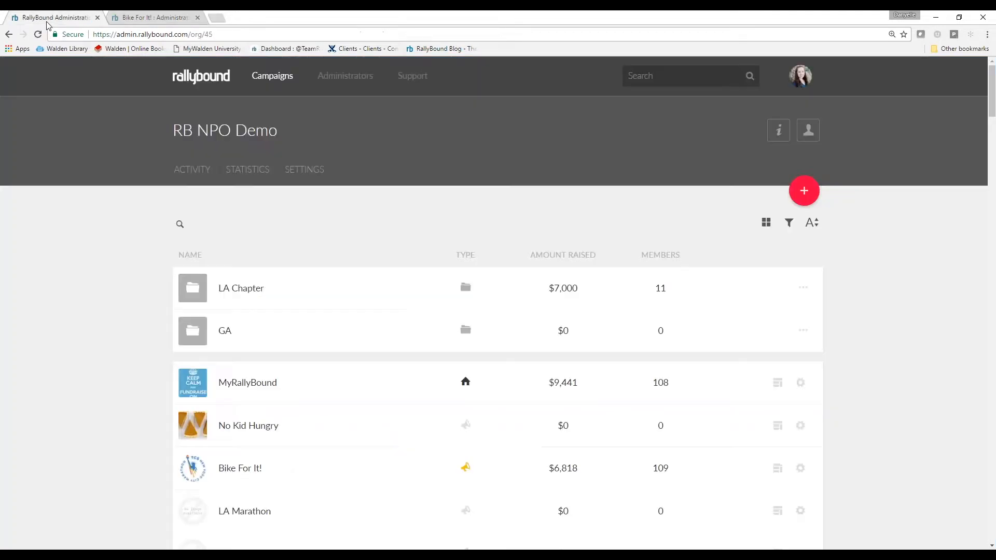
pyautogui.scroll(-1, 59, 215)
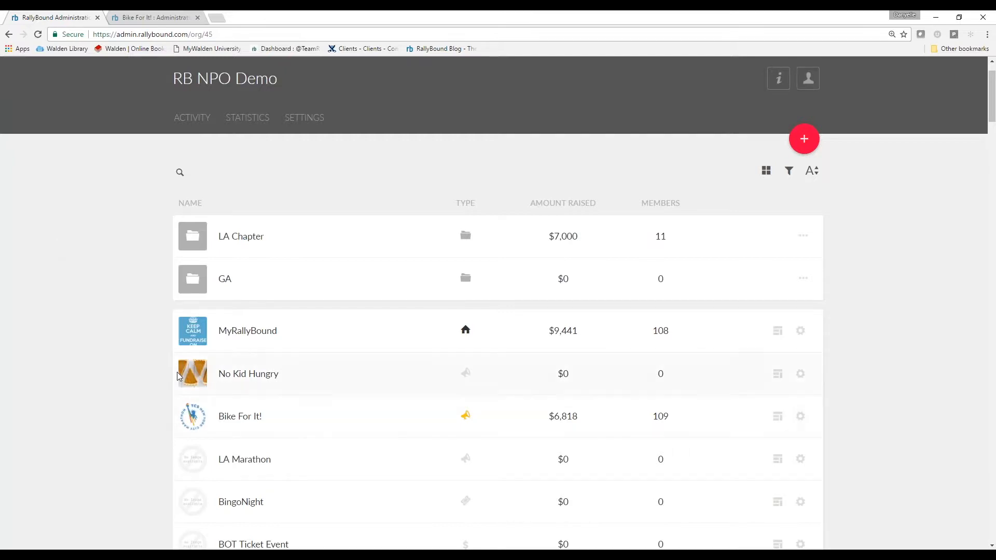
pyautogui.click(313, 425)
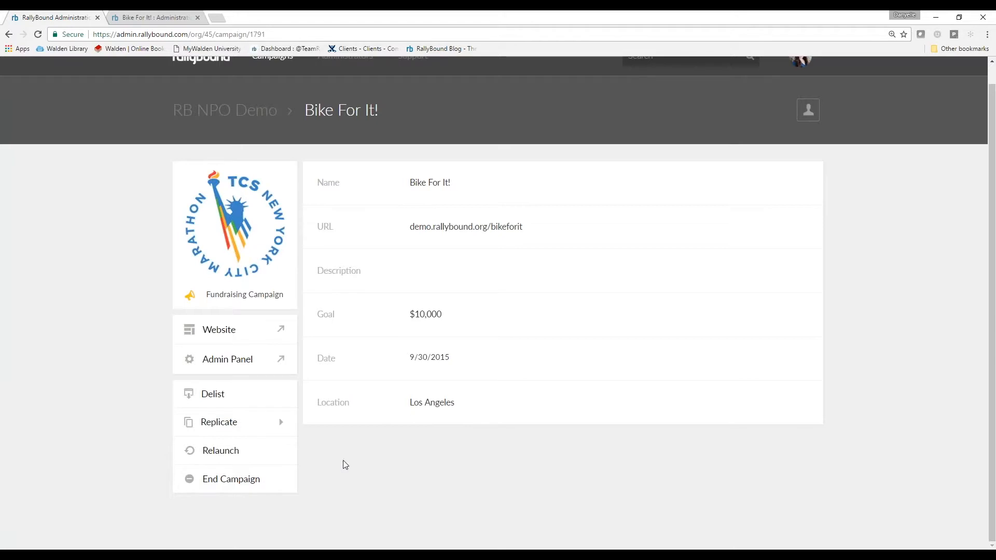
pyautogui.click(246, 426)
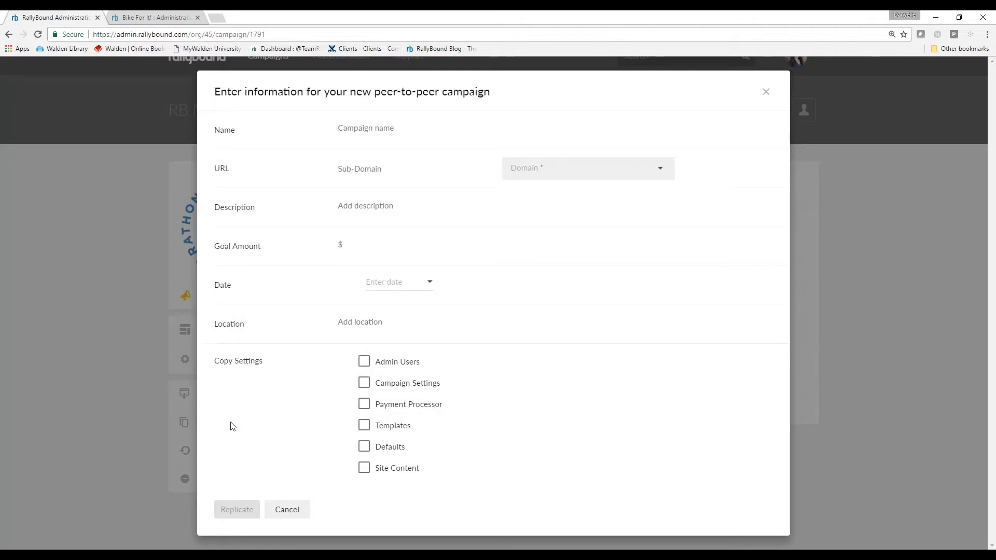
# Name the new campaign Be Change and choose demo.rallybound.org as its URL domain
pyautogui.click(361, 129)
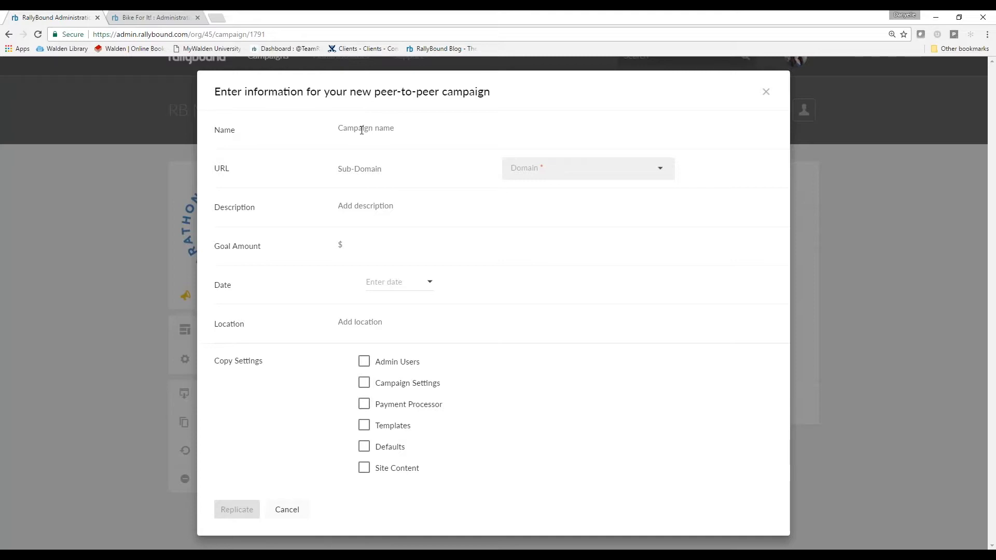
pyautogui.write('Be t')
pyautogui.press('BackSpace')
pyautogui.press('BackSpace')
pyautogui.write('Change')
pyautogui.press('Tab')
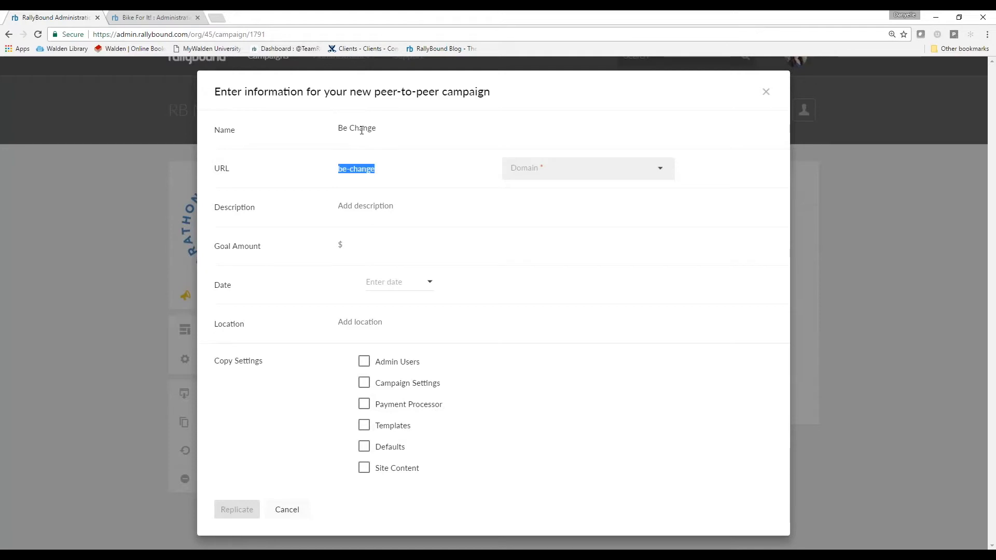
pyautogui.click(647, 178)
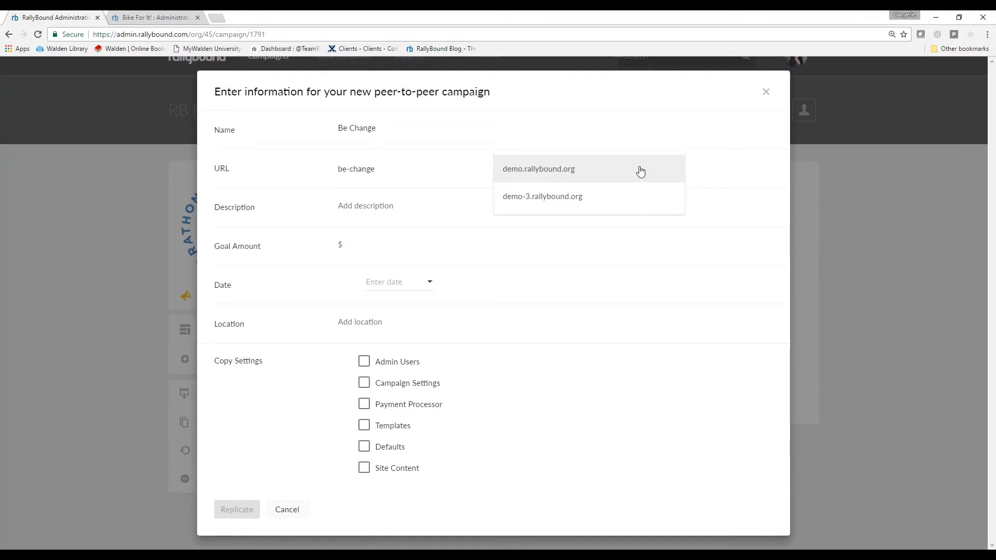
pyautogui.click(641, 170)
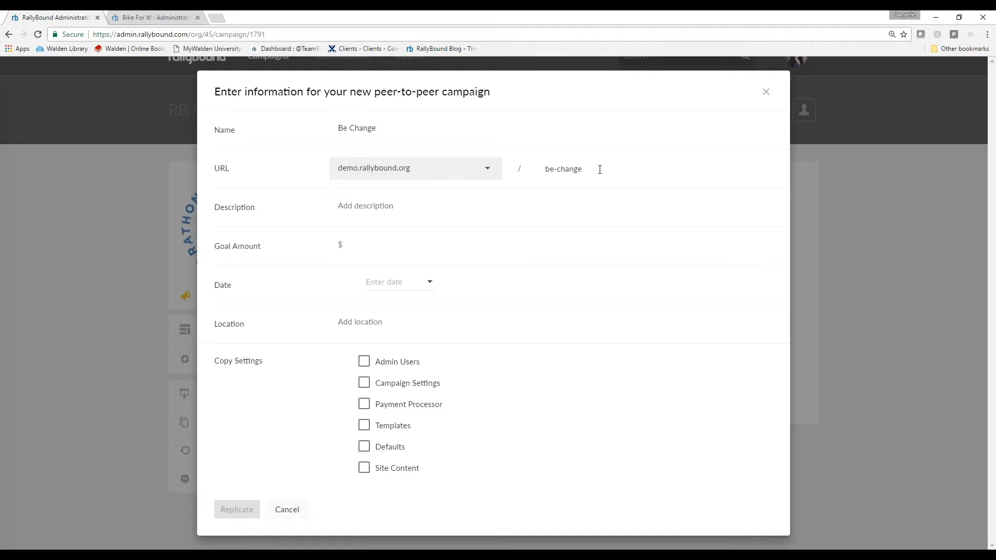
# Set the description to "Be the change you want to see in the world" and the goal amount to 10000
pyautogui.click(396, 205)
pyautogui.write('Be')
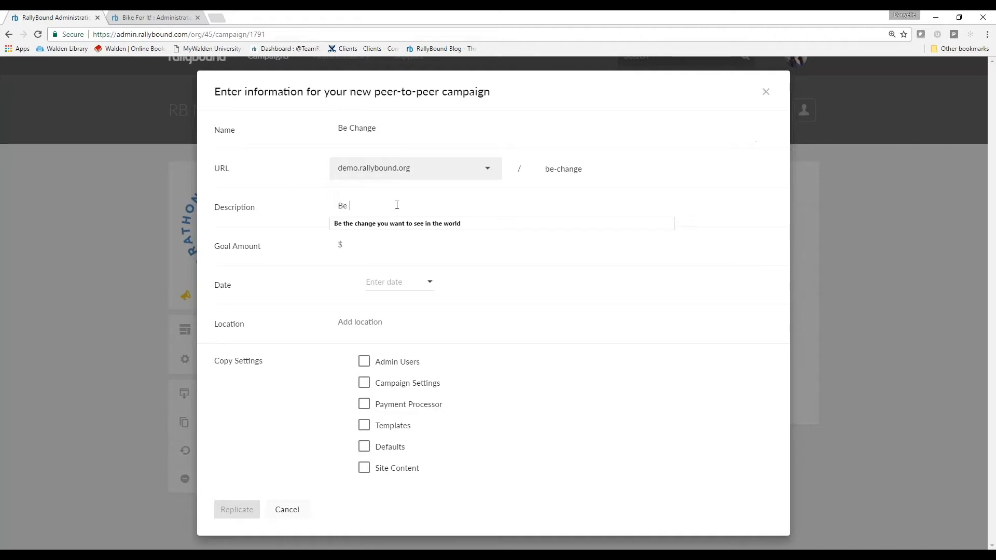
pyautogui.press('Down')
pyautogui.press('Return')
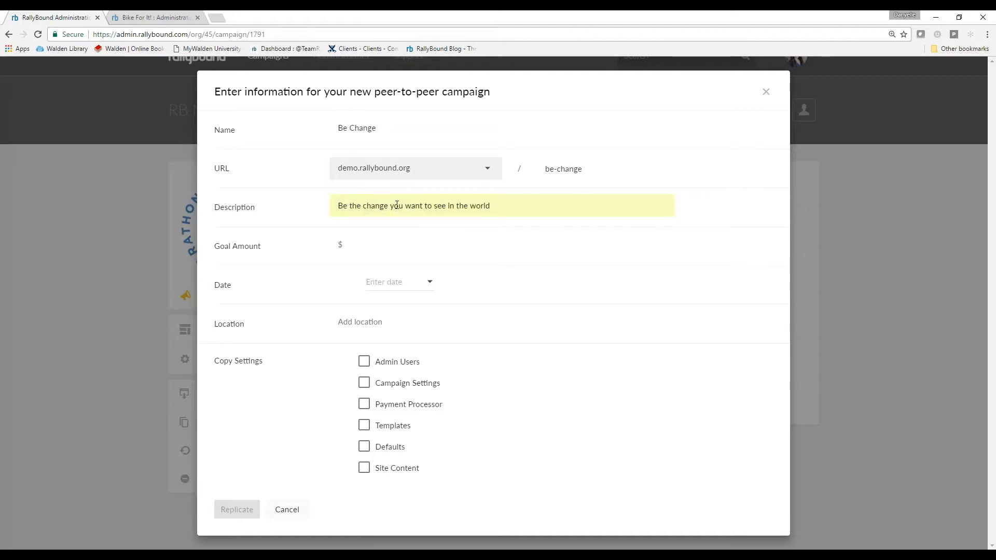
pyautogui.write('10')
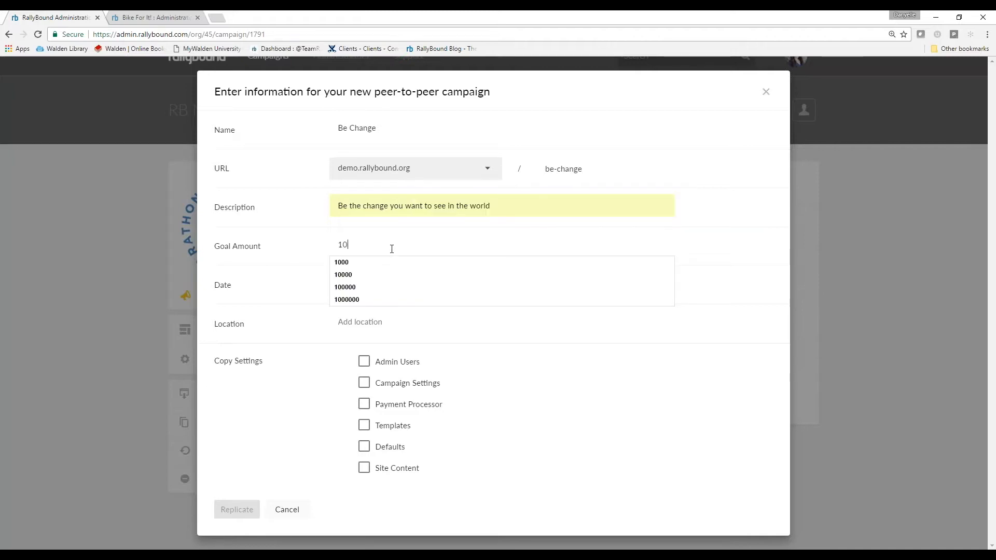
pyautogui.write('000')
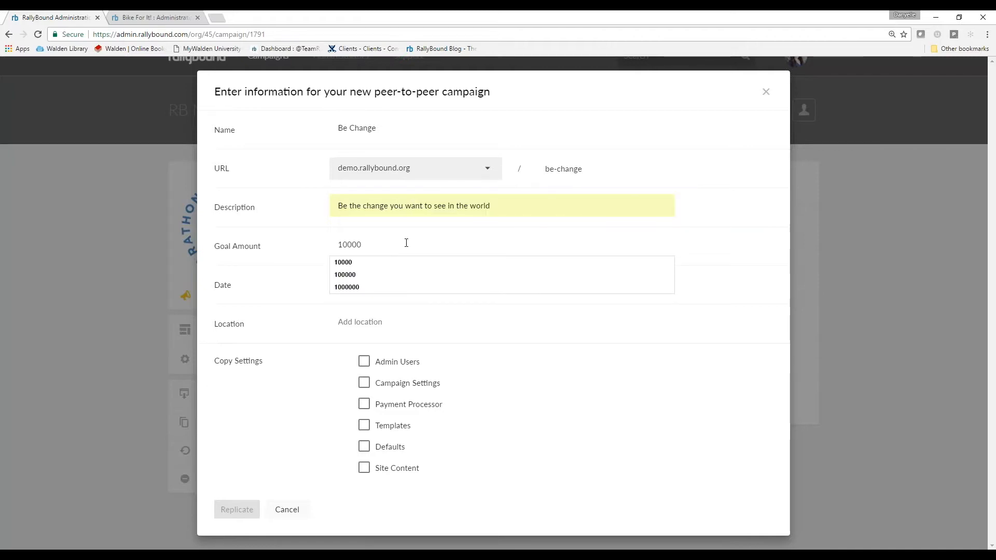
pyautogui.press('Tab')
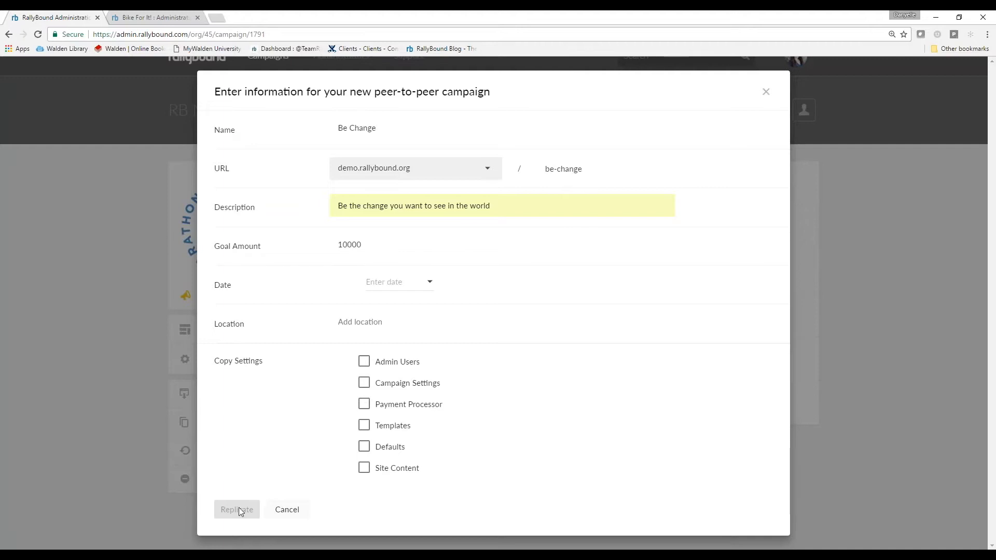
# Set the campaign date to 5/20/2017 and the location to El Segundo, California
pyautogui.click(393, 283)
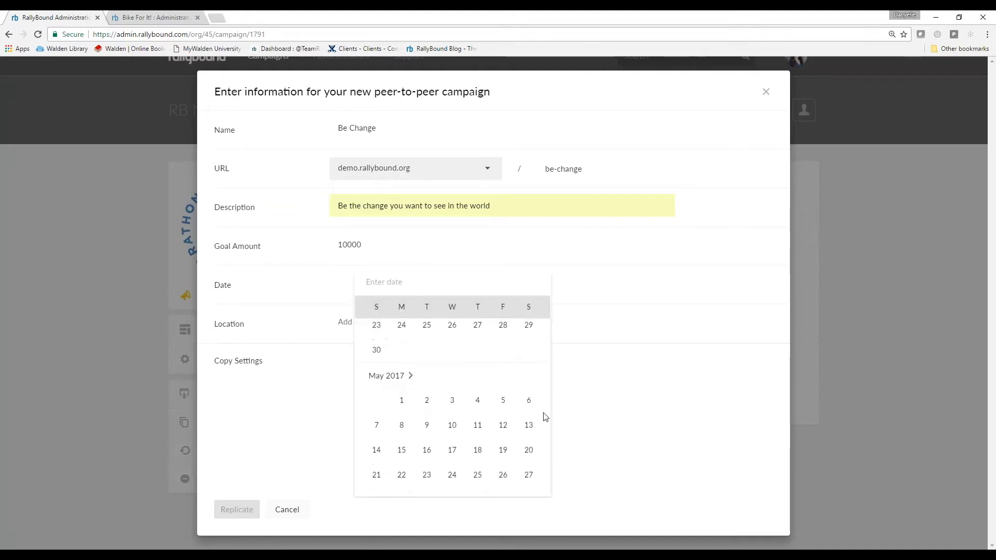
pyautogui.click(529, 450)
pyautogui.click(366, 323)
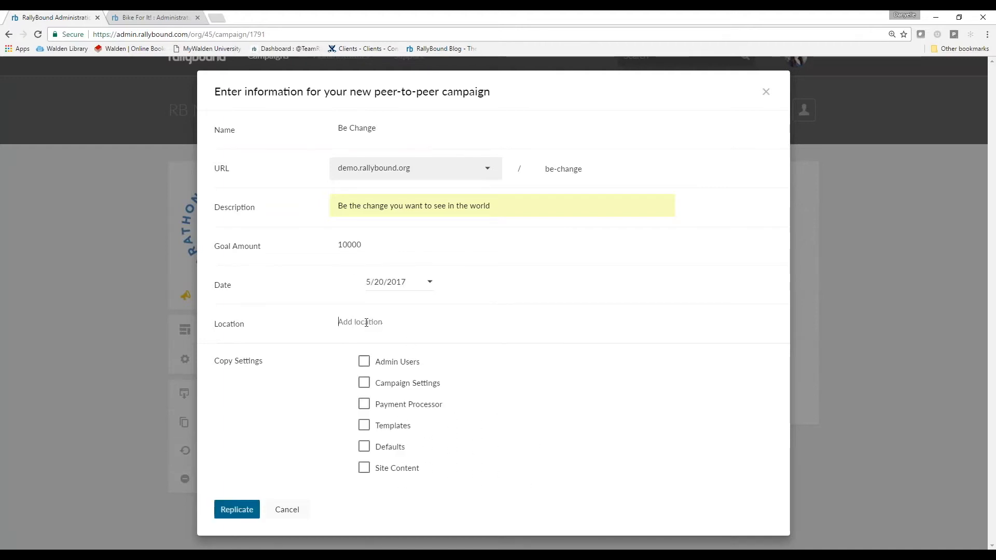
pyautogui.write('El Segundo')
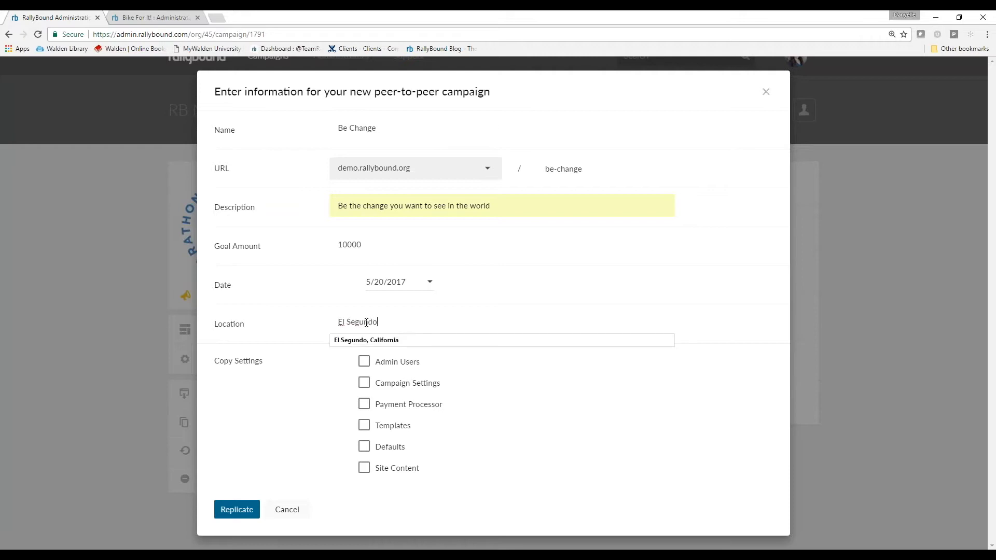
pyautogui.press('Down')
pyautogui.press('Return')
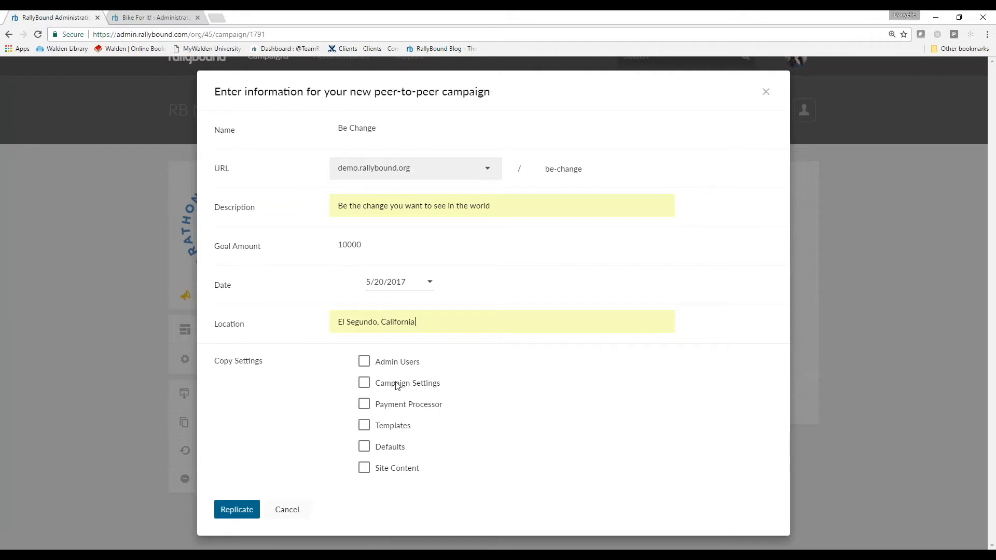
# Include Admin Users, Campaign Settings, Payment Processor, Templates, Defaults and Site Content in the copied settings and replicate the campaign
pyautogui.click(402, 362)
pyautogui.click(404, 384)
pyautogui.click(405, 404)
pyautogui.click(394, 427)
pyautogui.click(393, 450)
pyautogui.click(392, 469)
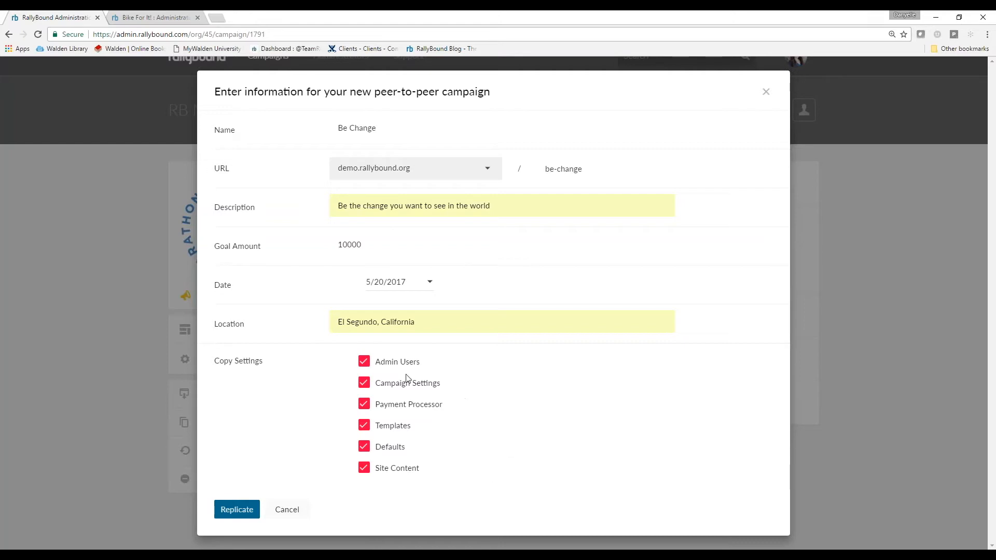
pyautogui.click(365, 363)
pyautogui.click(364, 362)
pyautogui.click(224, 510)
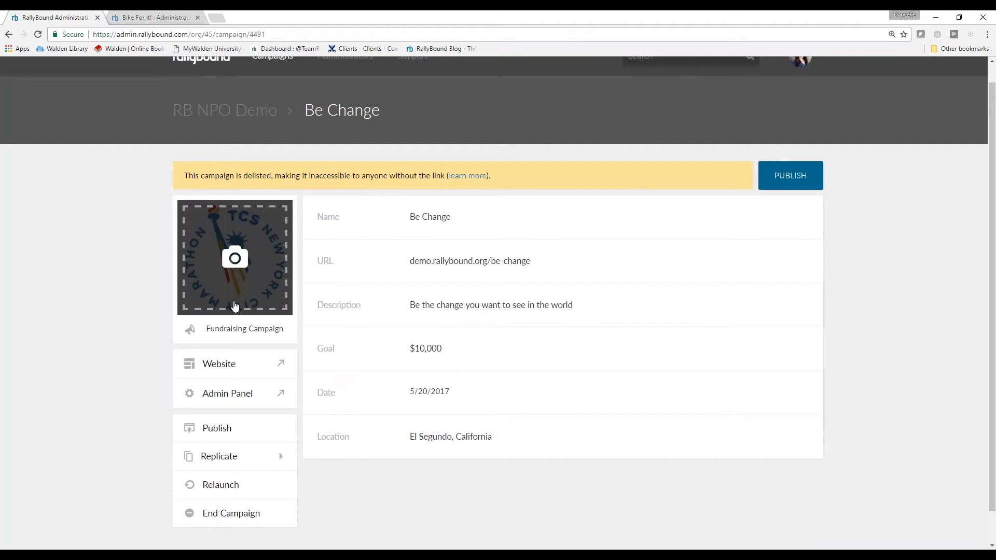
# View the Be Change campaign's website, and return to its details in the RallyBound administration
pyautogui.click(204, 369)
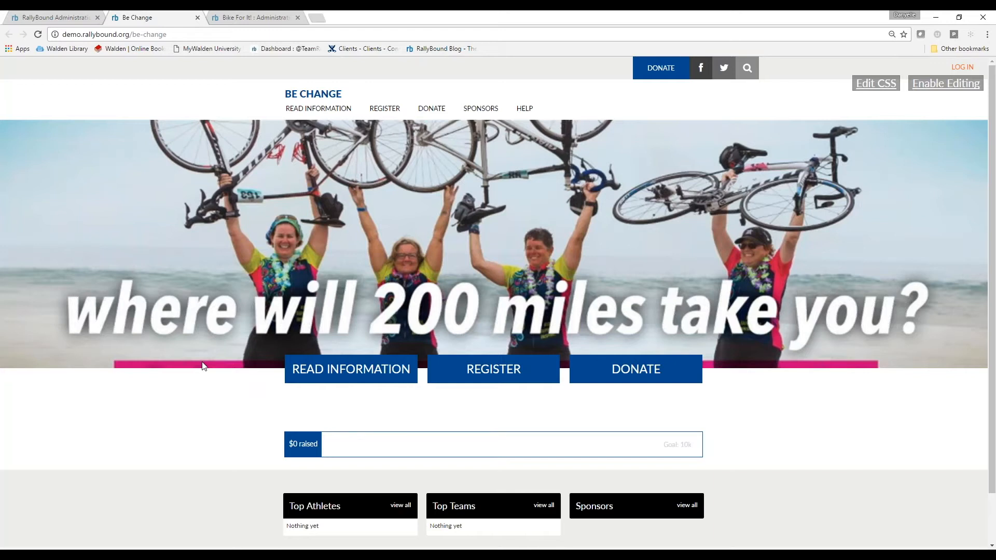
pyautogui.click(51, 21)
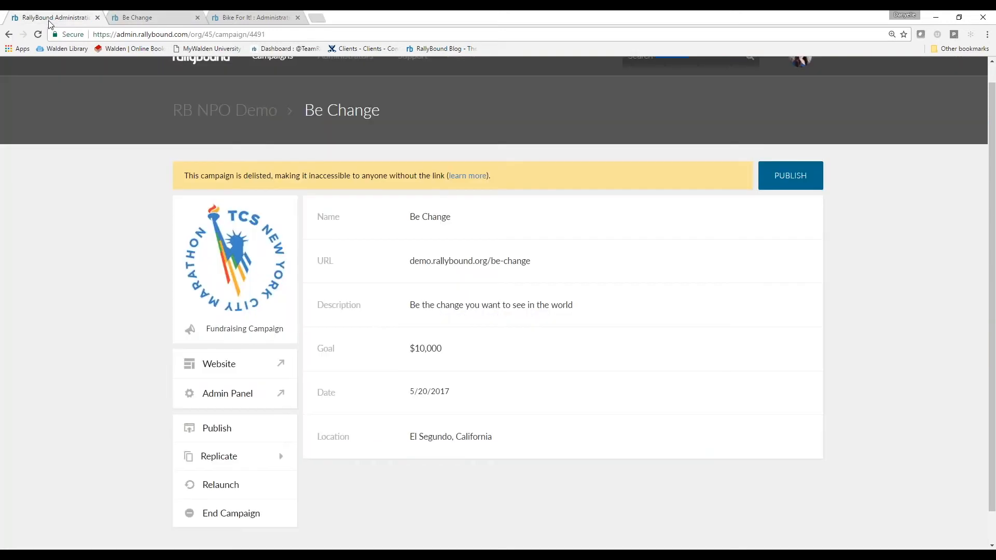
pyautogui.scroll(-1, 490, 403)
pyautogui.scroll(-1, 490, 404)
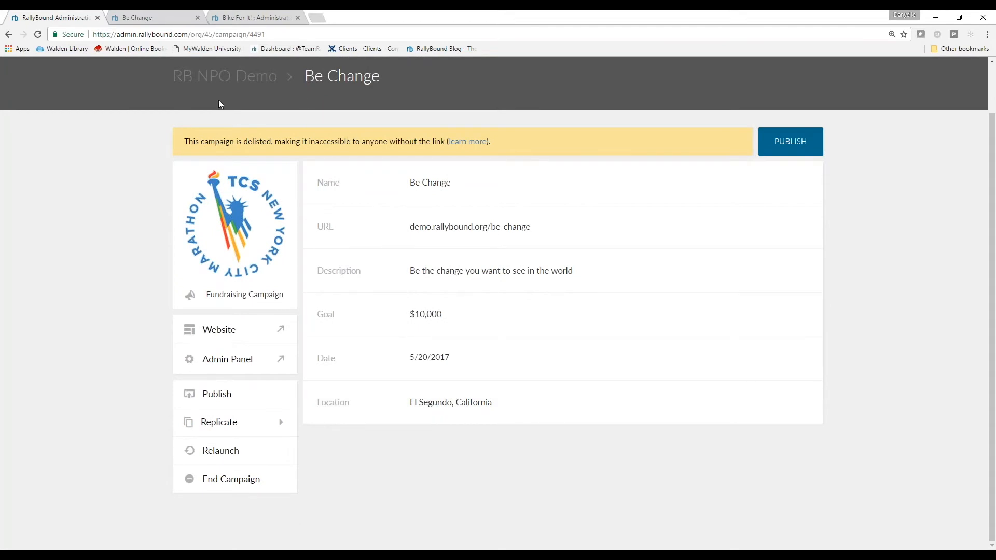
# Return to the RB NPO Demo campaign list, open Bike For It! and start a Bulk Replicate
pyautogui.click(220, 82)
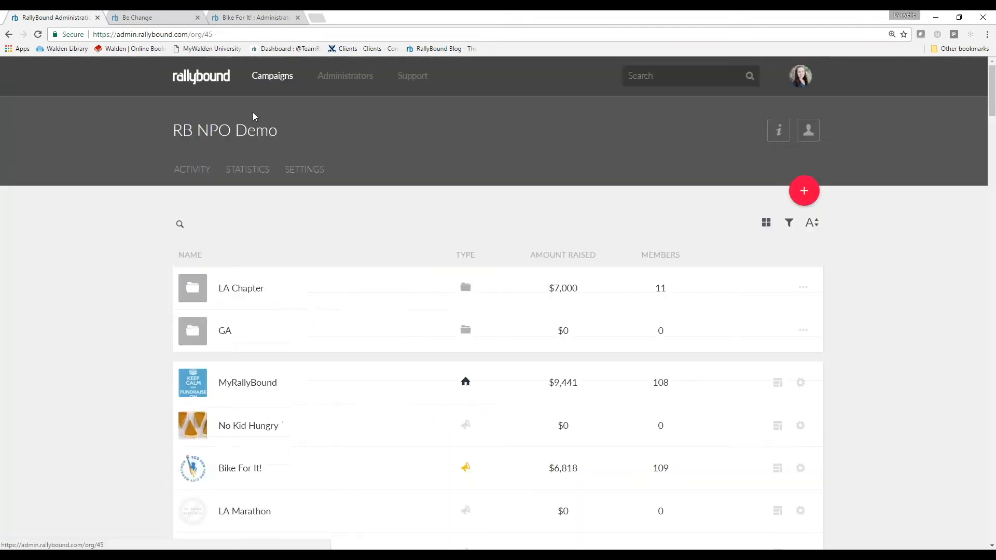
pyautogui.click(272, 472)
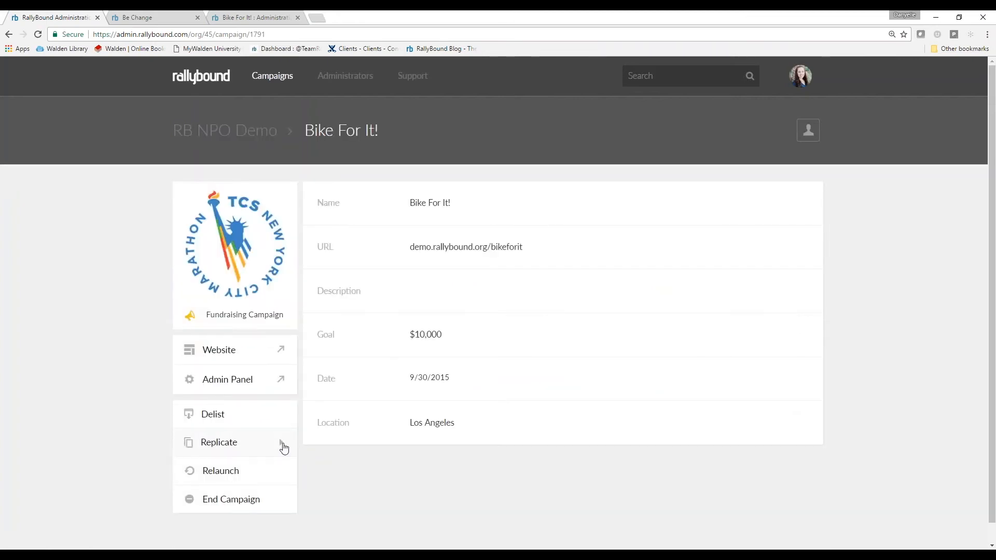
pyautogui.click(284, 446)
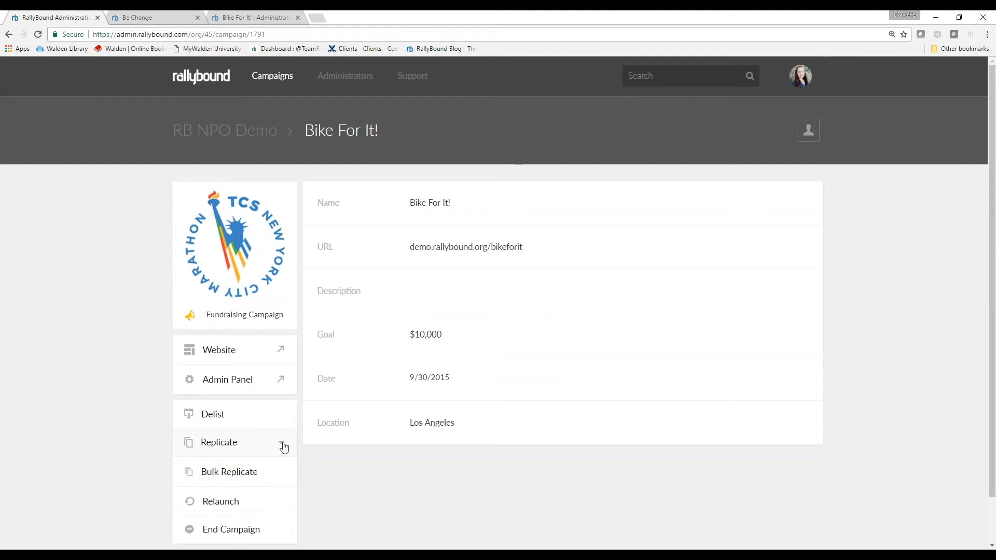
pyautogui.click(242, 475)
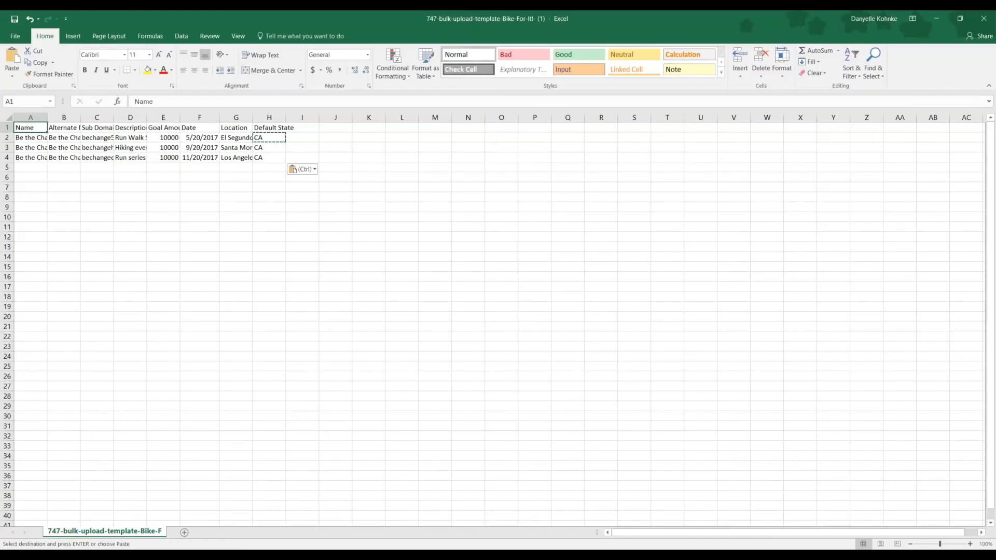
# Switch to the bulk upload template in Excel, check its Name, Alternate Name and Sub Domain/Path headers, and fit the Sub Domain/Path column to its contents
pyautogui.click(434, 267)
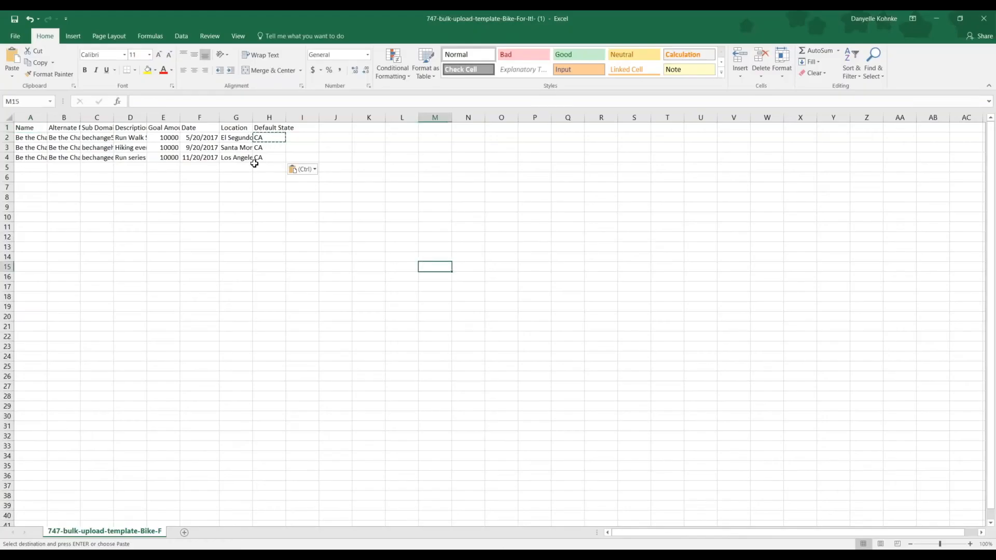
pyautogui.click(970, 544)
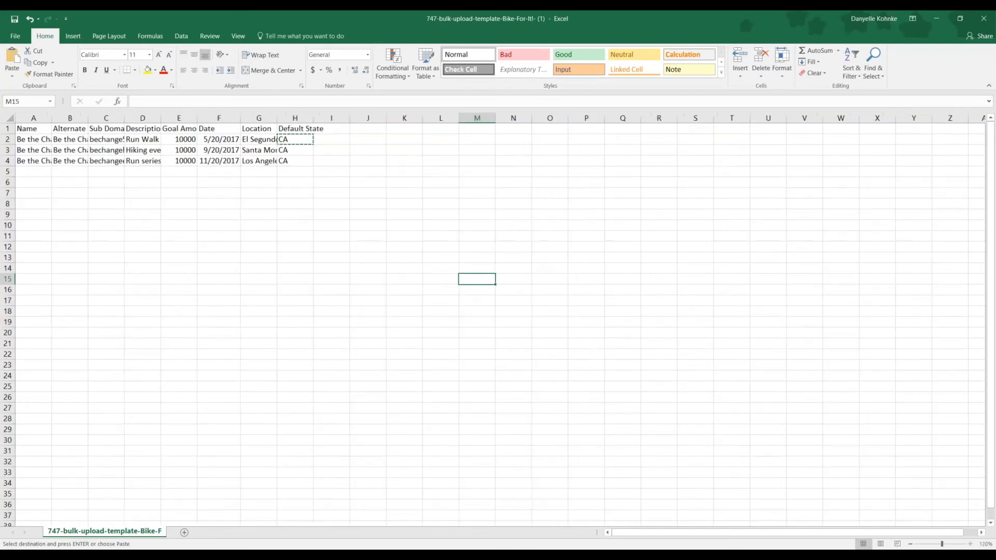
pyautogui.click(970, 544)
pyautogui.click(970, 544)
pyautogui.click(41, 133)
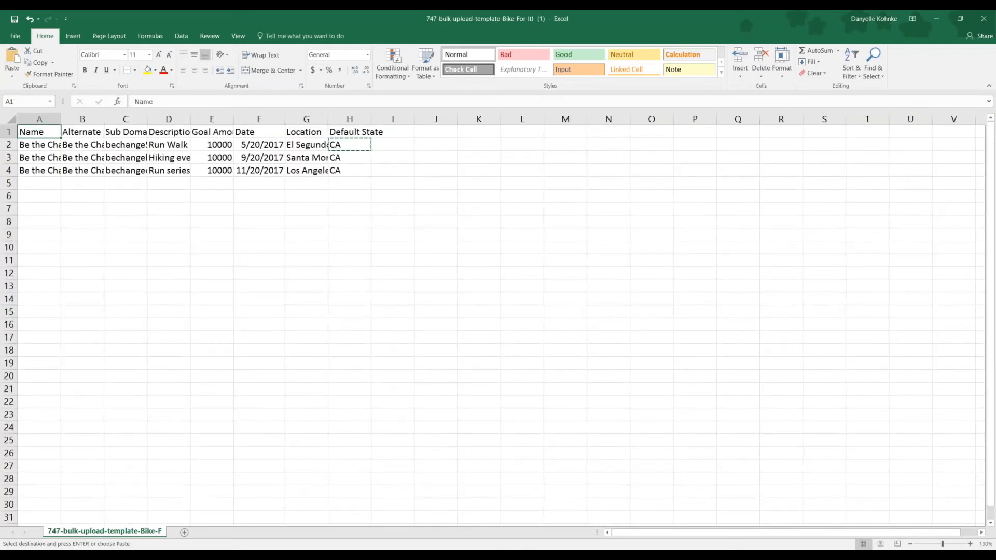
pyautogui.click(81, 133)
pyautogui.click(121, 130)
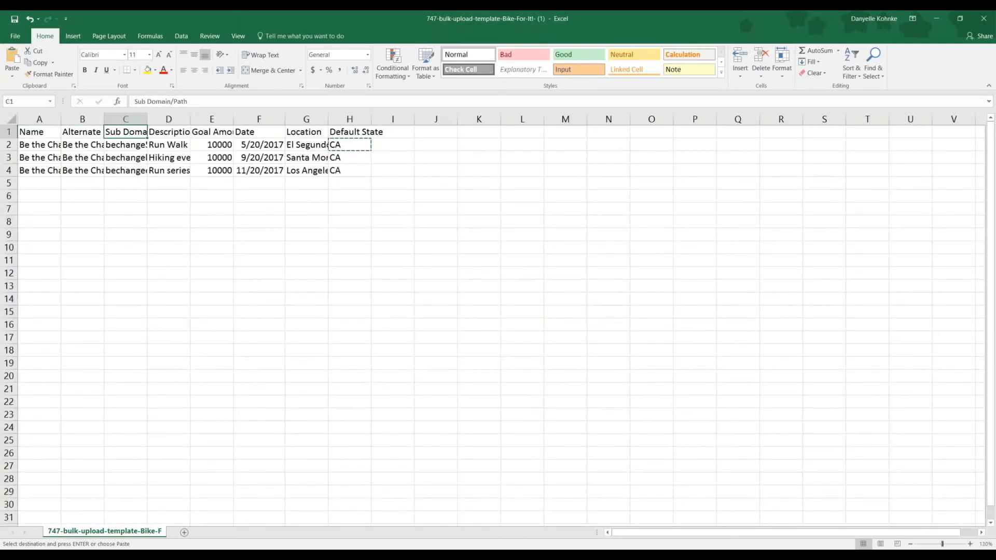
pyautogui.doubleClick(147, 119)
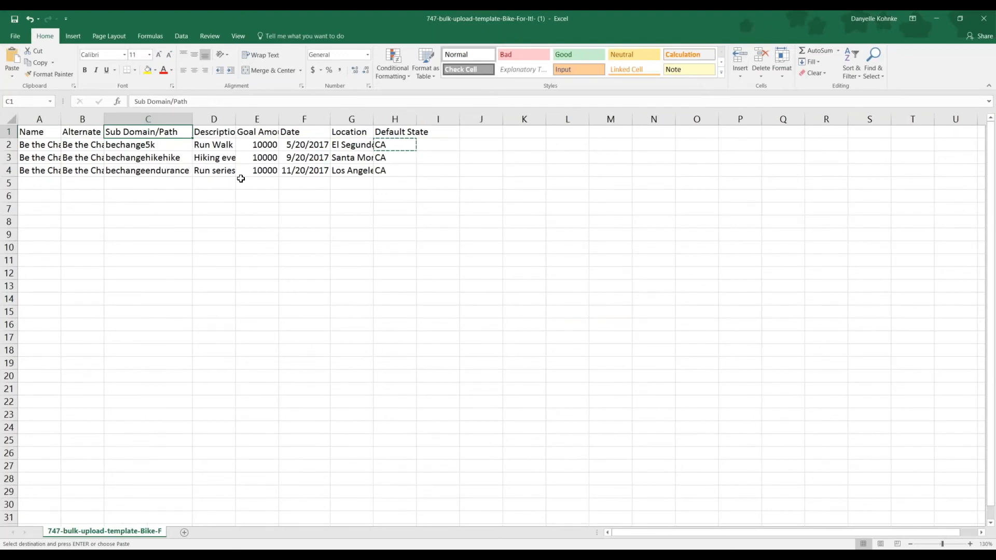
# Widen the Name and Alternate Name columns to fit the campaign names, and check the first campaign's Default State entry
pyautogui.moveTo(45, 146); pyautogui.dragTo(50, 179)
pyautogui.doubleClick(61, 119)
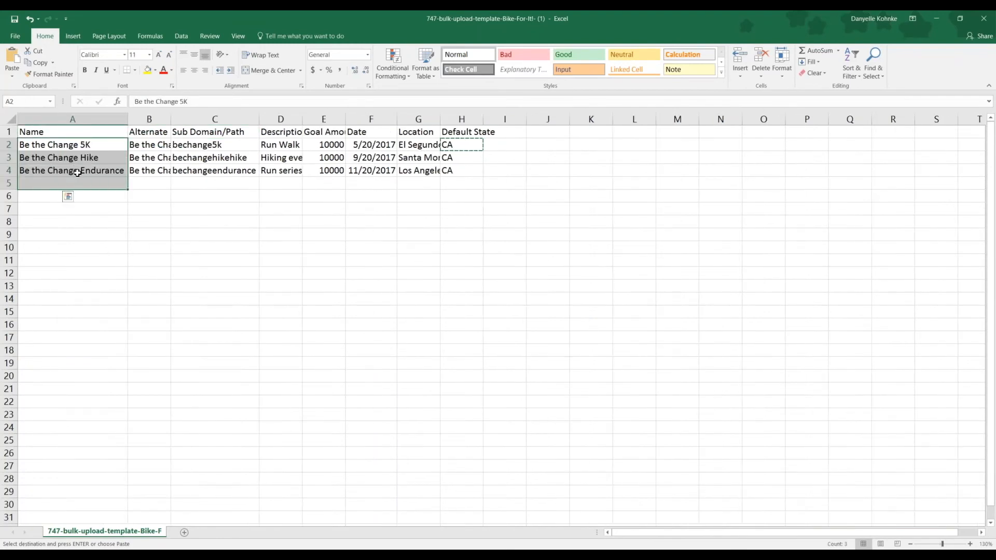
pyautogui.click(158, 144)
pyautogui.moveTo(171, 119); pyautogui.dragTo(227, 117)
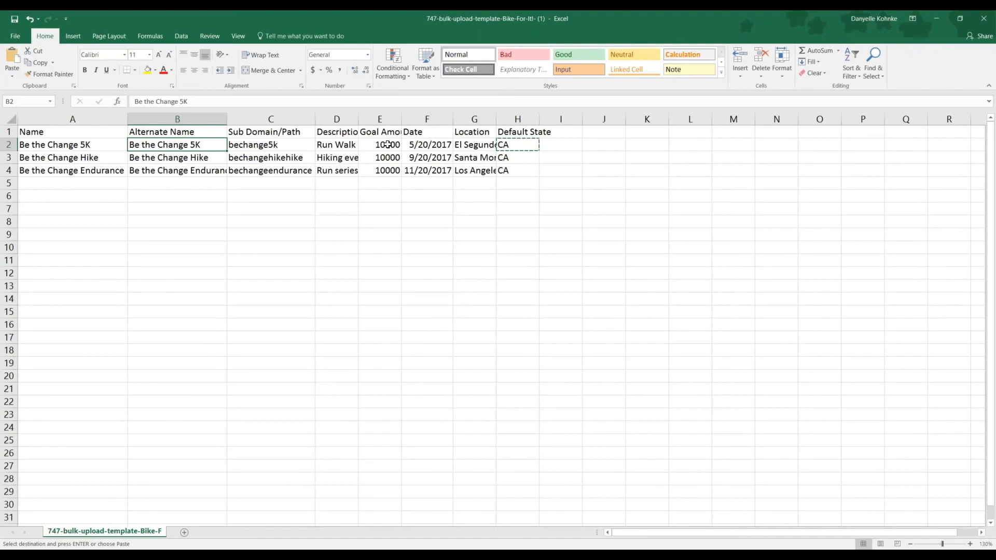
pyautogui.click(526, 145)
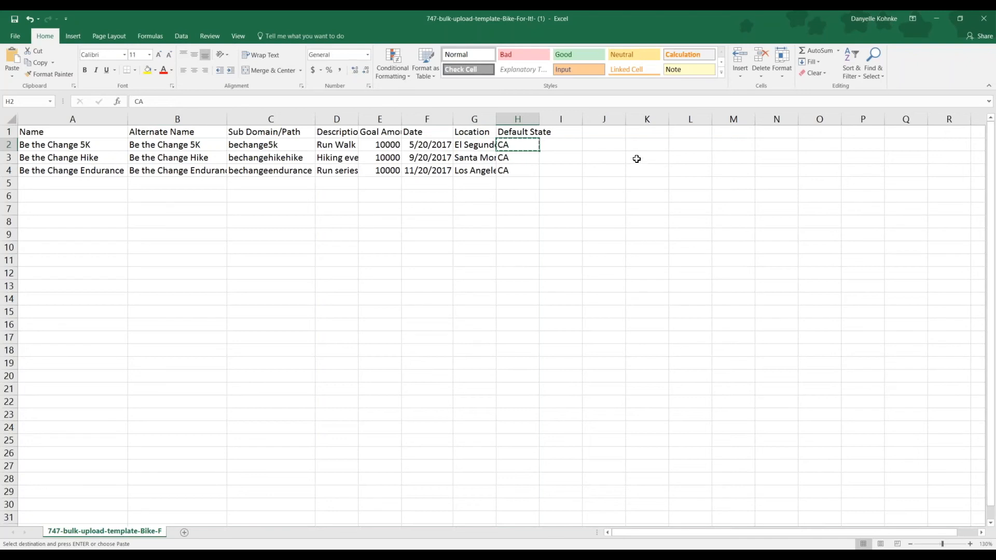
# Return to RallyBound's Campaign Upload, enable all six copy settings and Publish campaigns on upload, and close it without uploading
pyautogui.click(942, 18)
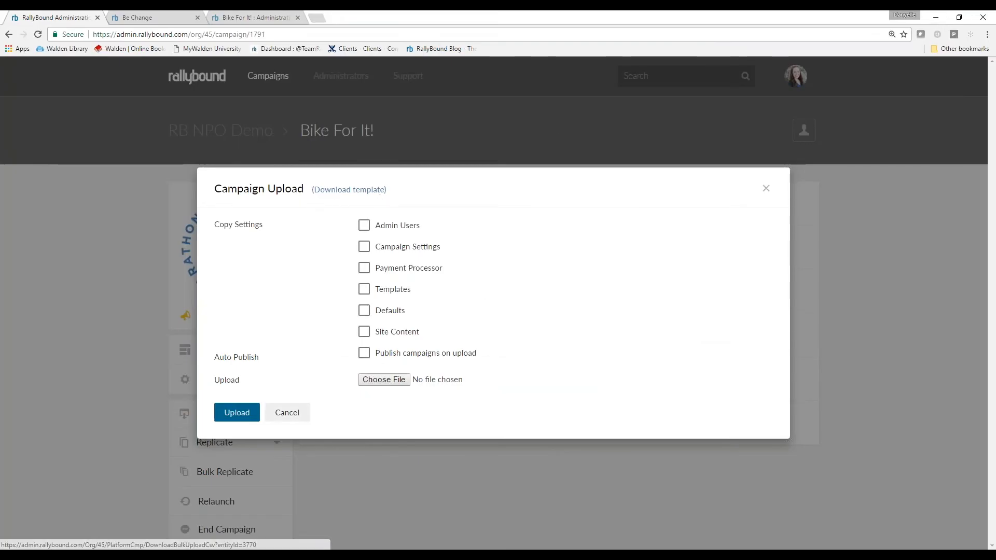
pyautogui.click(379, 226)
pyautogui.click(367, 247)
pyautogui.click(367, 268)
pyautogui.click(393, 290)
pyautogui.click(388, 311)
pyautogui.click(389, 332)
pyautogui.click(390, 352)
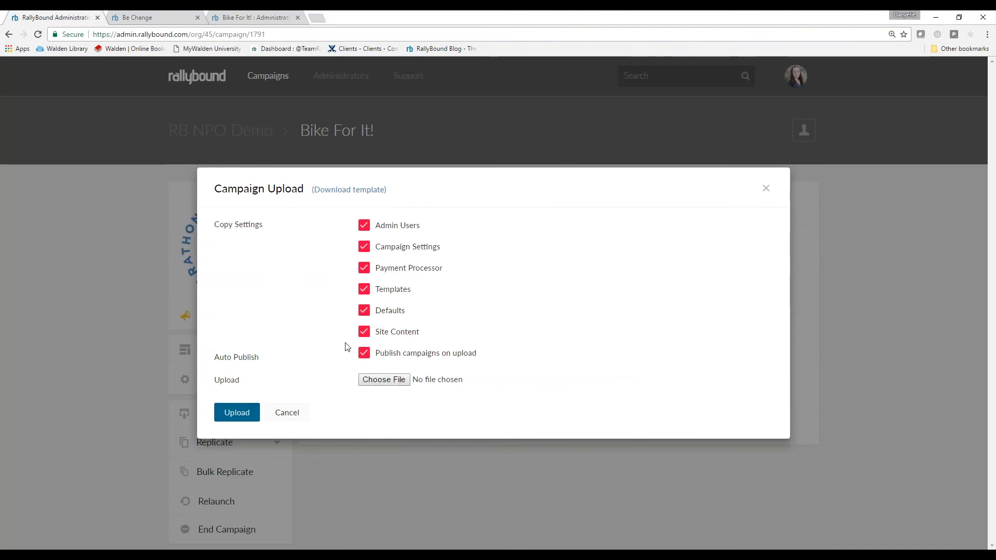
pyautogui.click(766, 190)
# Return to the RB NPO Demo organization and look through its campaign list
pyautogui.click(231, 136)
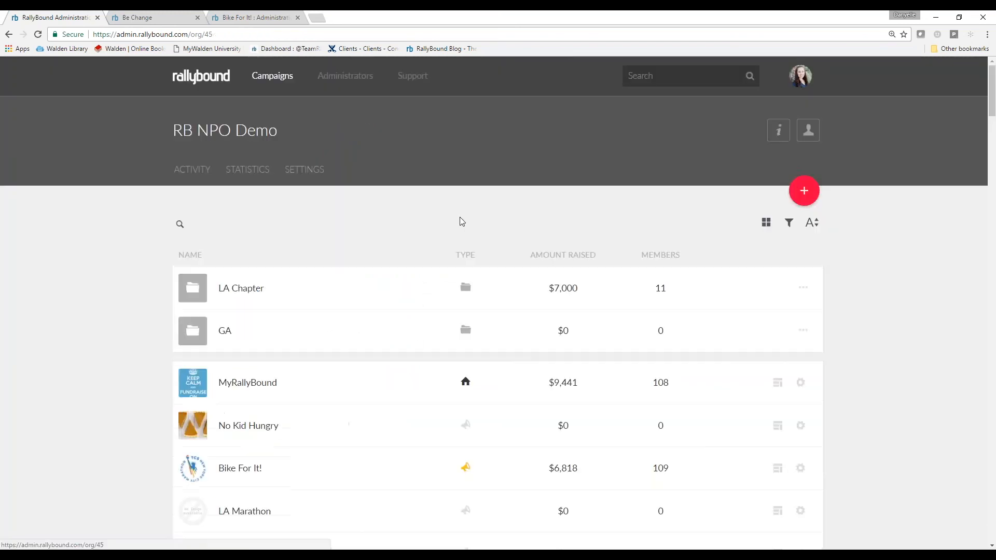
pyautogui.scroll(-5, 459, 217)
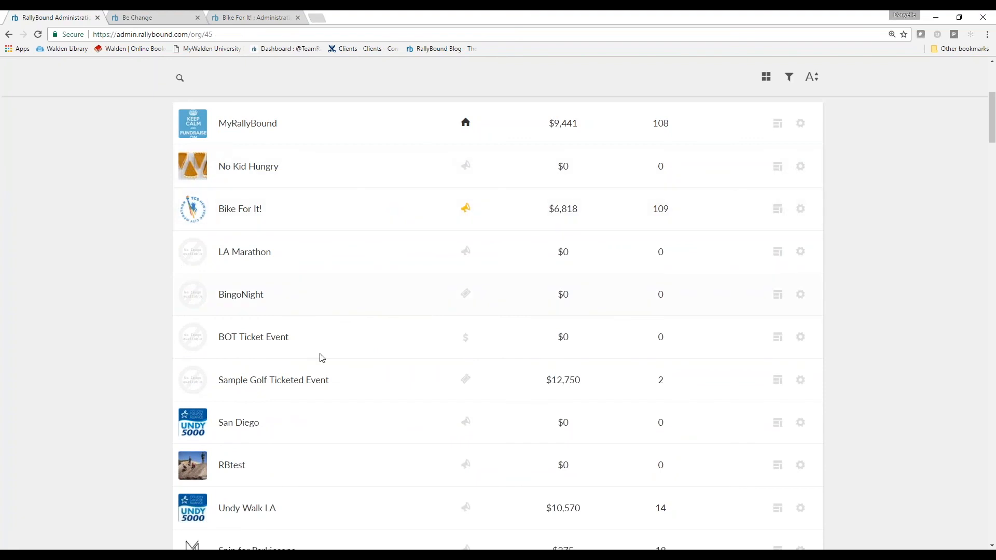